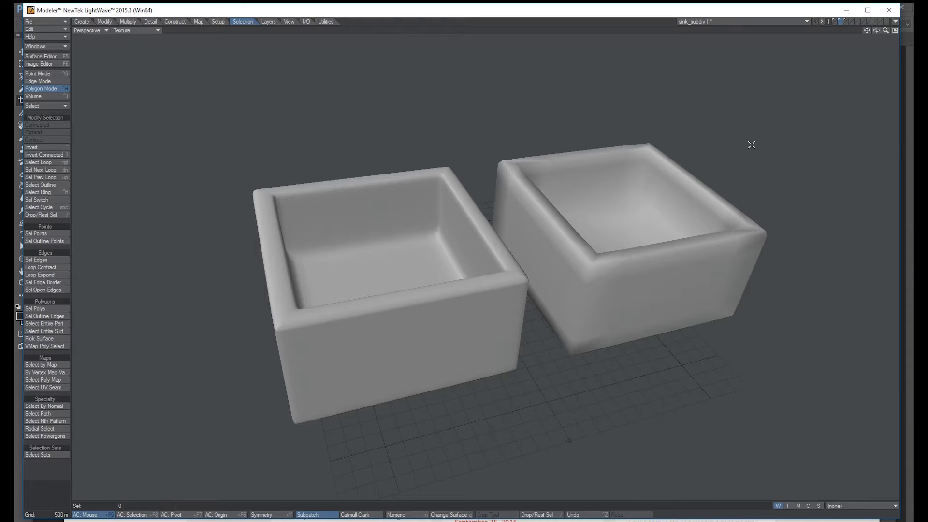
Step: Examine the smooth shading of both sink boxes from several angles, near and far, comparing their rims and inner corners
left_click_drag(752, 143, 523, 214, "alt")
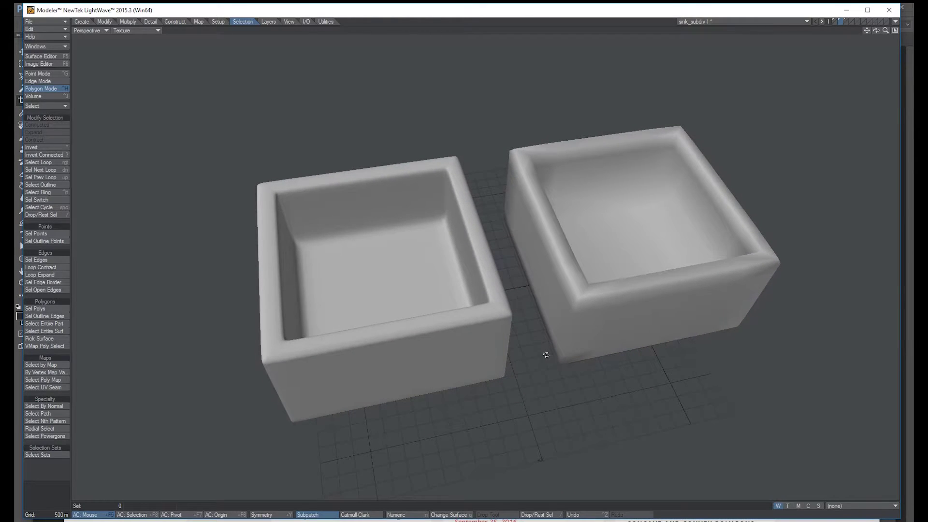
left_click_drag(547, 354, 582, 337, "alt")
left_click_drag(299, 375, 255, 392, "alt")
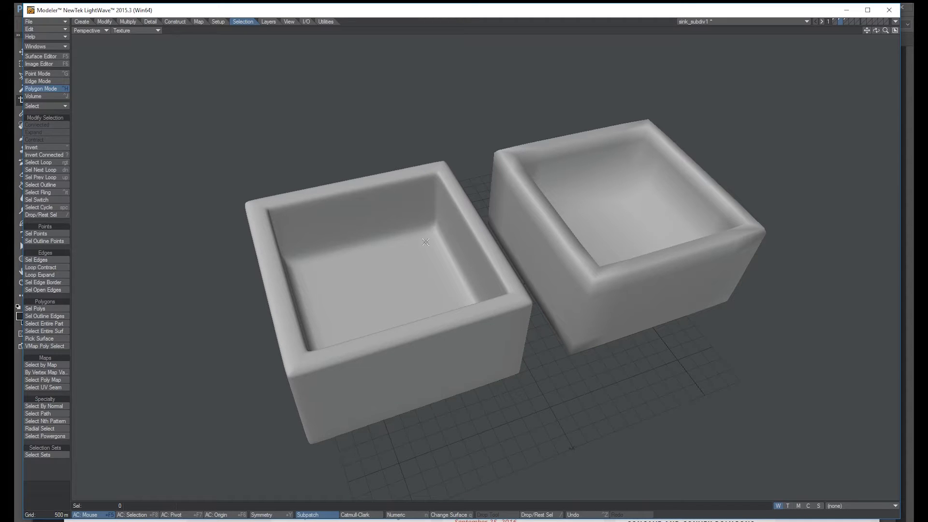
left_click_drag(665, 425, 534, 379, "alt")
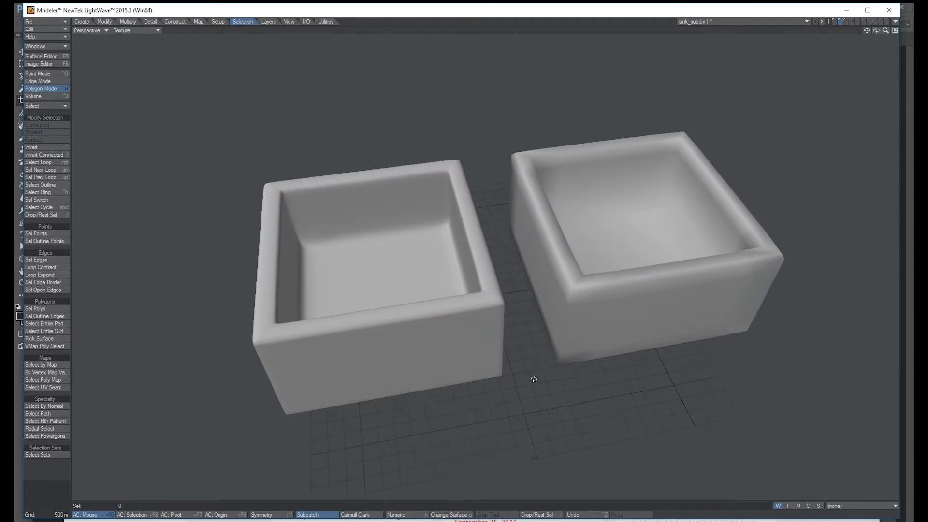
left_click_drag(385, 153, 477, 133, "alt")
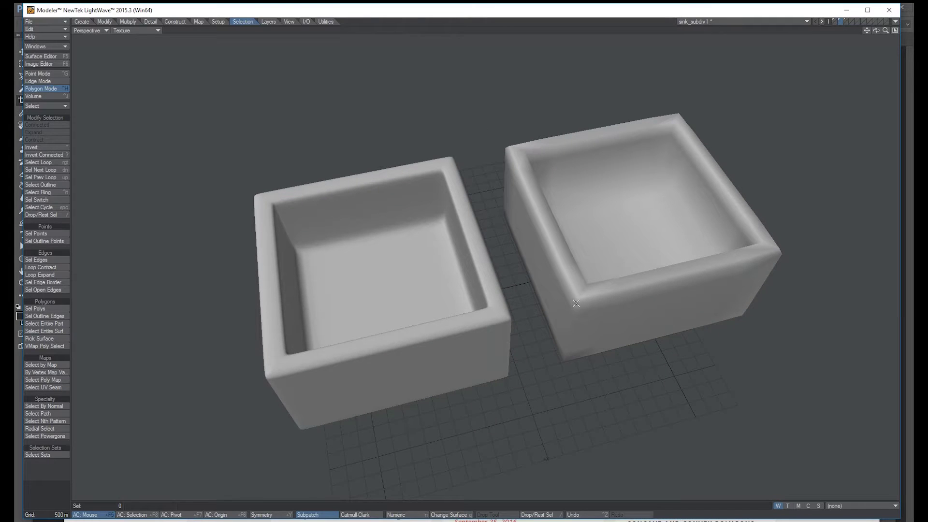
left_click_drag(885, 30, 865, 35)
left_click_drag(441, 189, 506, 178, "alt")
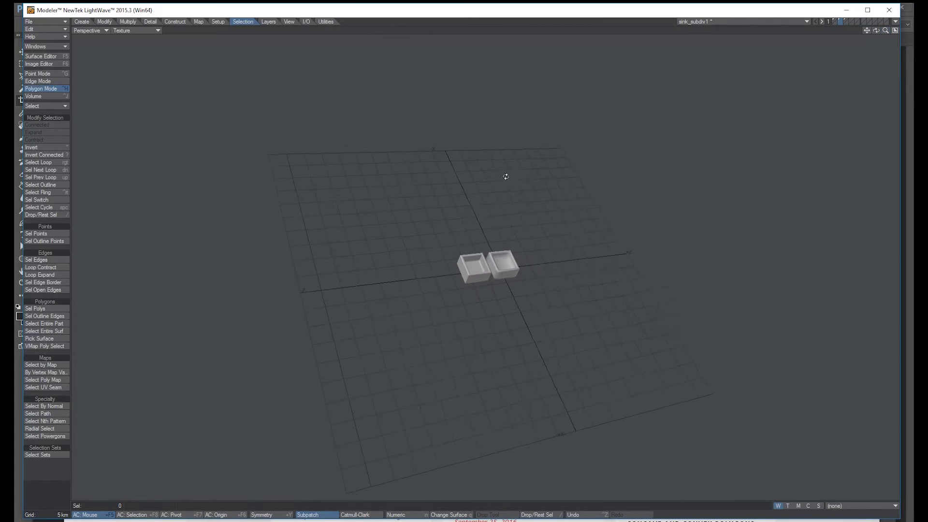
left_click_drag(884, 32, 908, 33)
left_click_drag(637, 113, 539, 140, "alt")
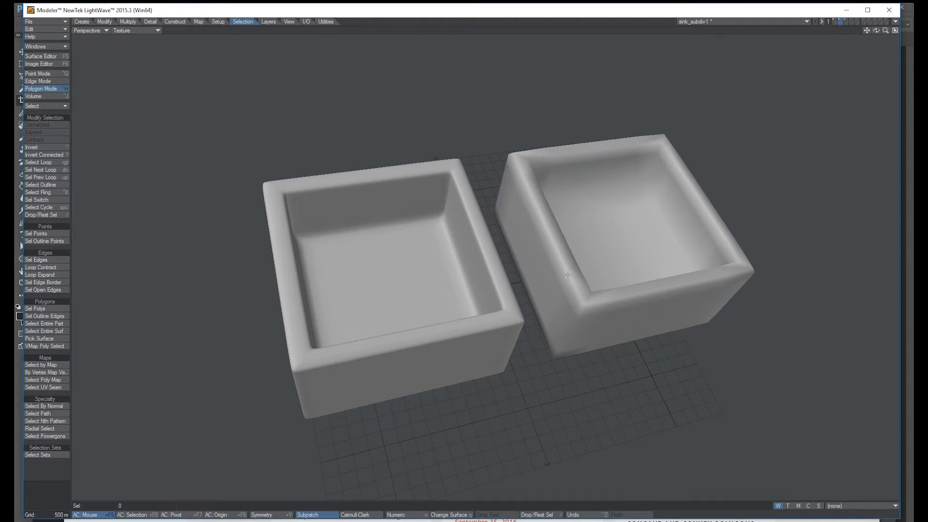
left_click_drag(589, 370, 583, 353, "alt")
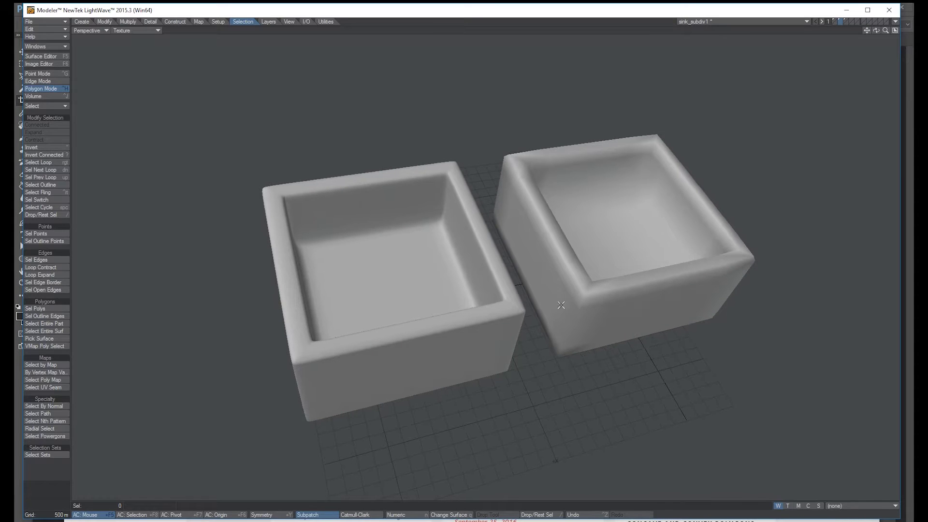
Step: Show the model in Textured Wire shading and compare the polygon layout of the two boxes from several angles
left_click(132, 28)
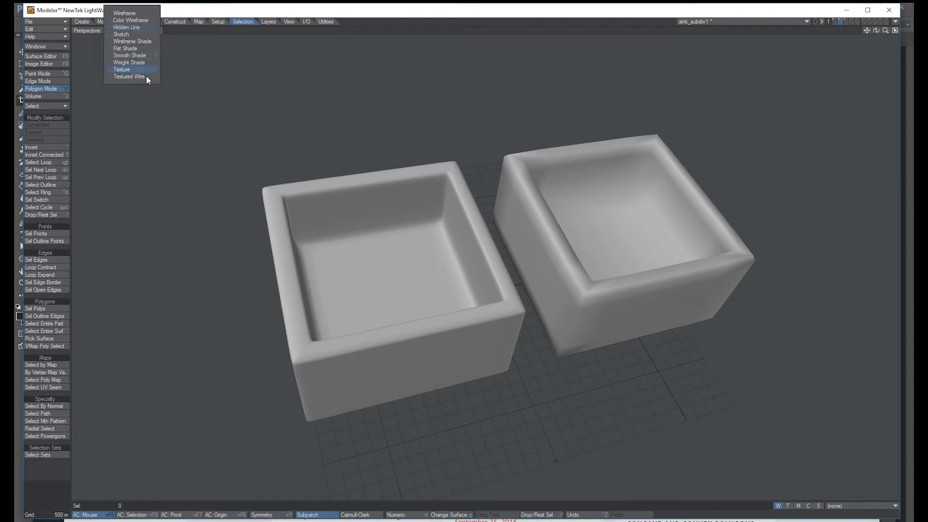
left_click(147, 77)
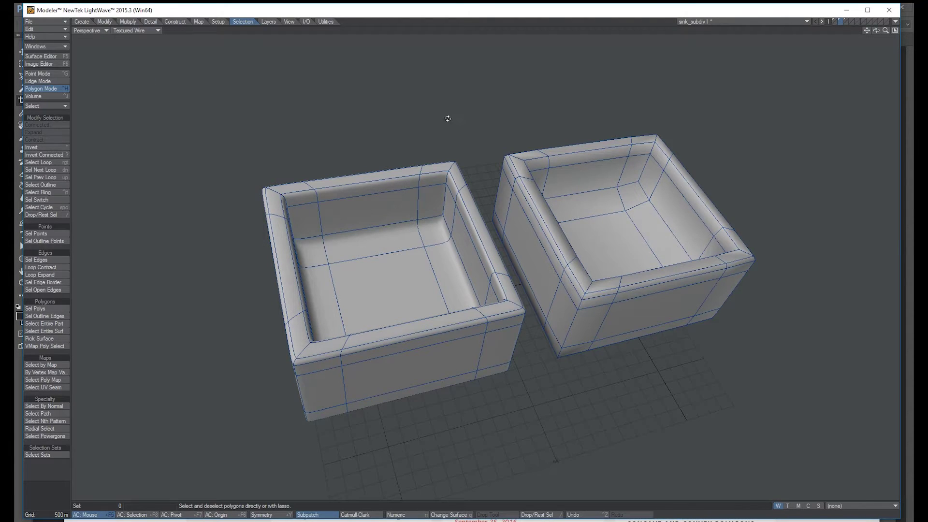
left_click_drag(448, 117, 491, 143, "alt")
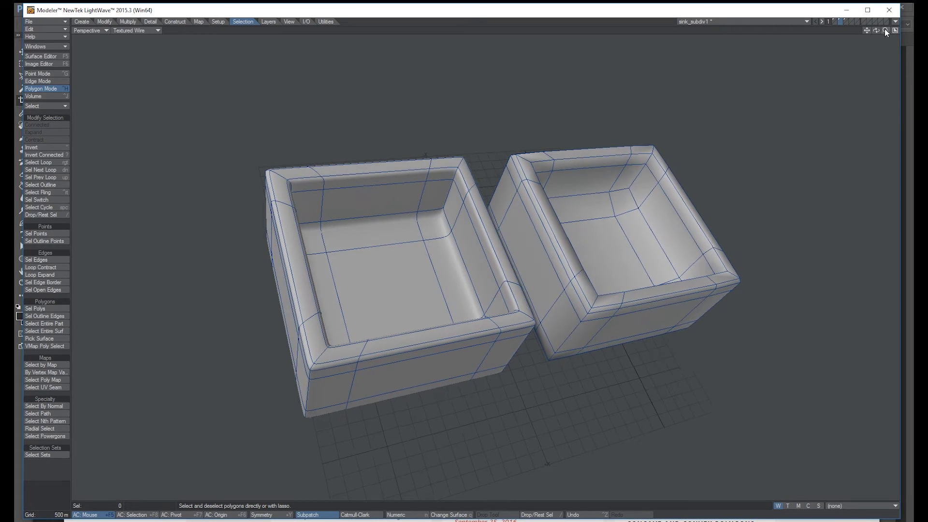
left_click_drag(886, 30, 897, 30)
left_click_drag(454, 149, 480, 140, "alt")
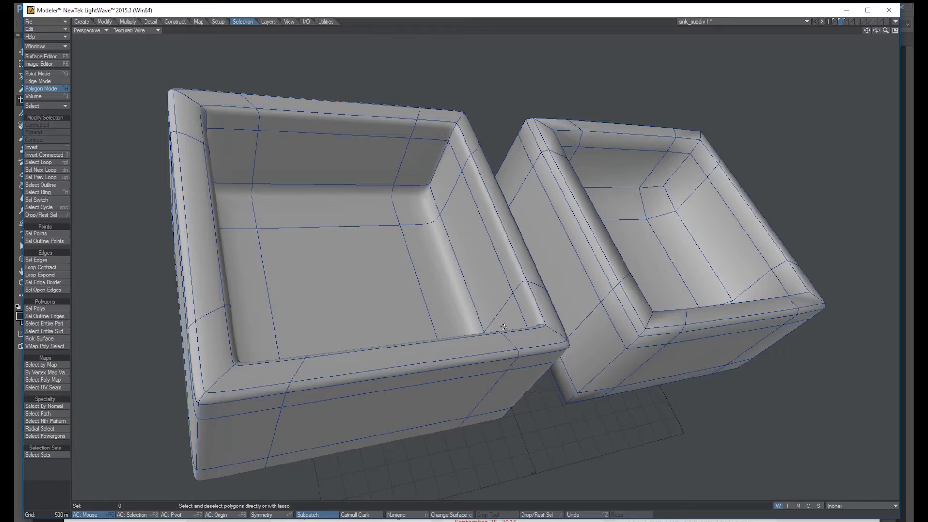
left_click_drag(503, 327, 427, 350, "alt")
left_click_drag(599, 375, 589, 376)
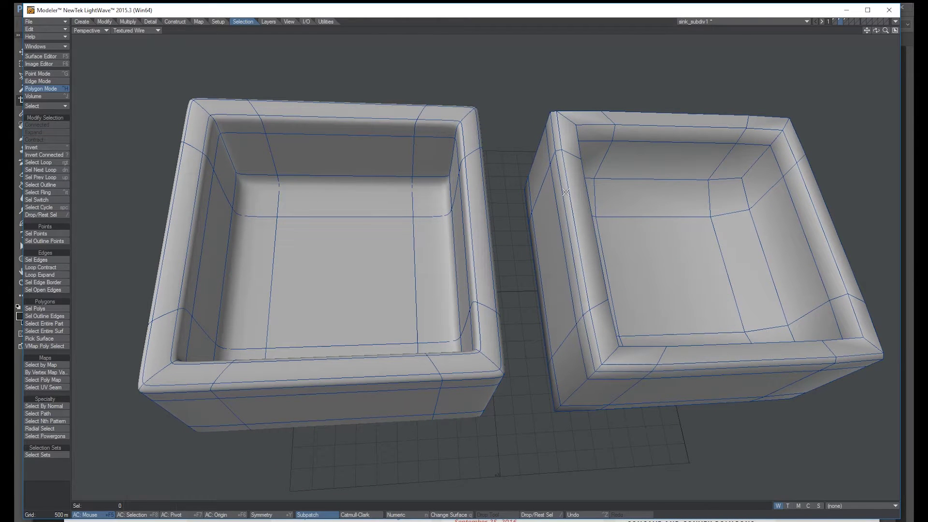
left_click_drag(885, 31, 883, 31)
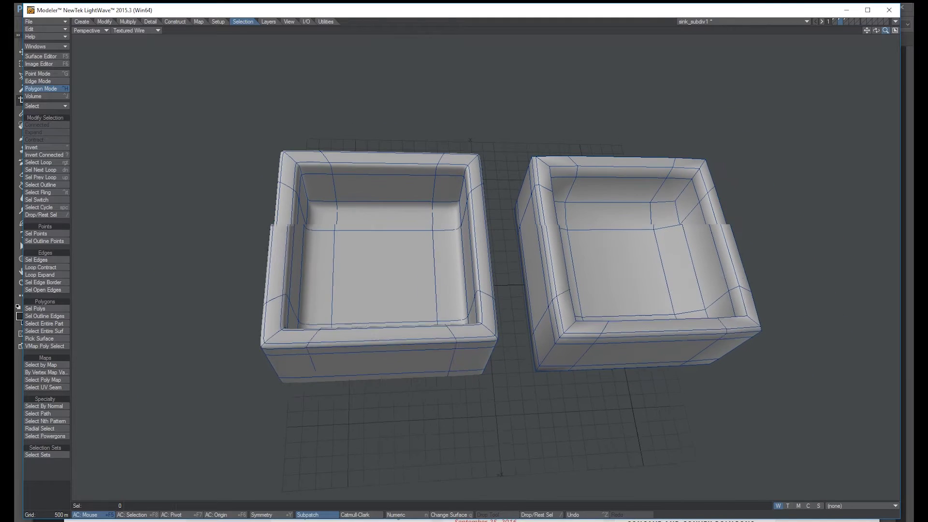
left_click_drag(477, 306, 424, 277, "alt")
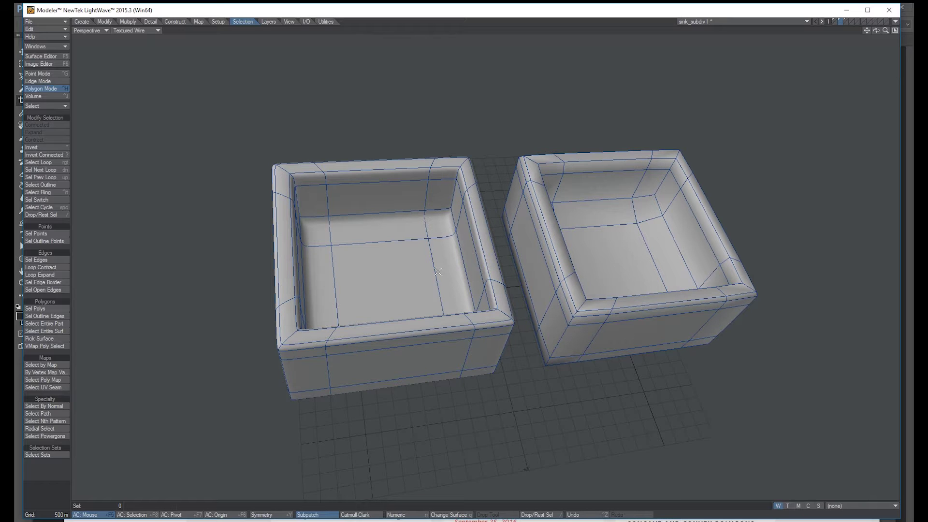
left_click_drag(438, 272, 539, 333, "alt")
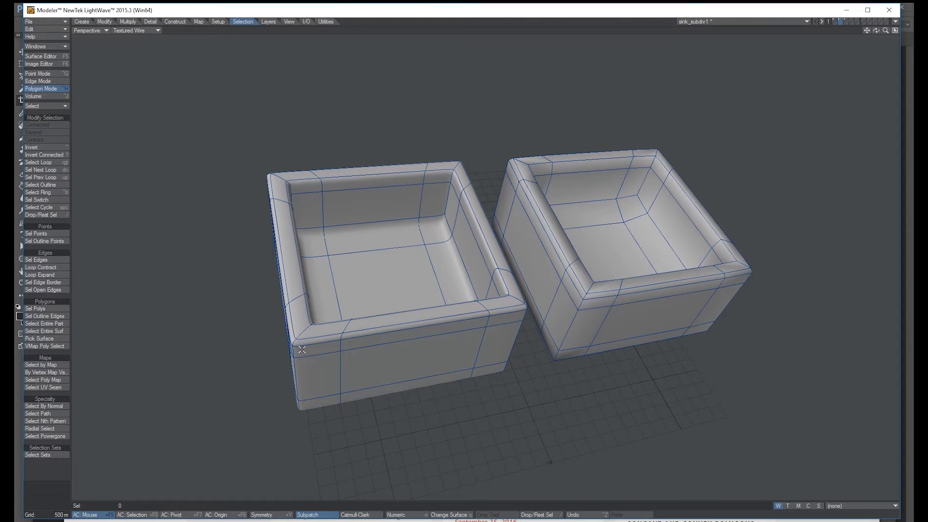
left_click_drag(295, 350, 447, 366, "alt")
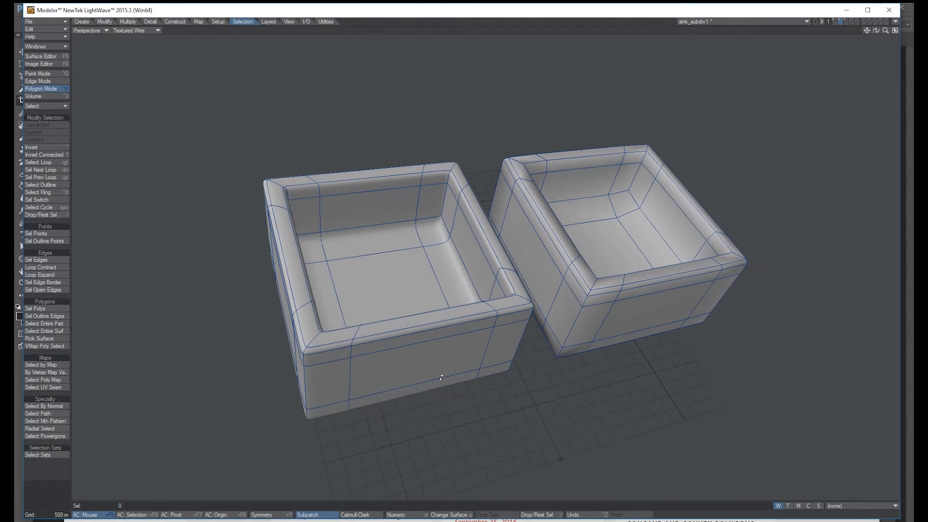
left_click_drag(533, 396, 536, 319, "alt")
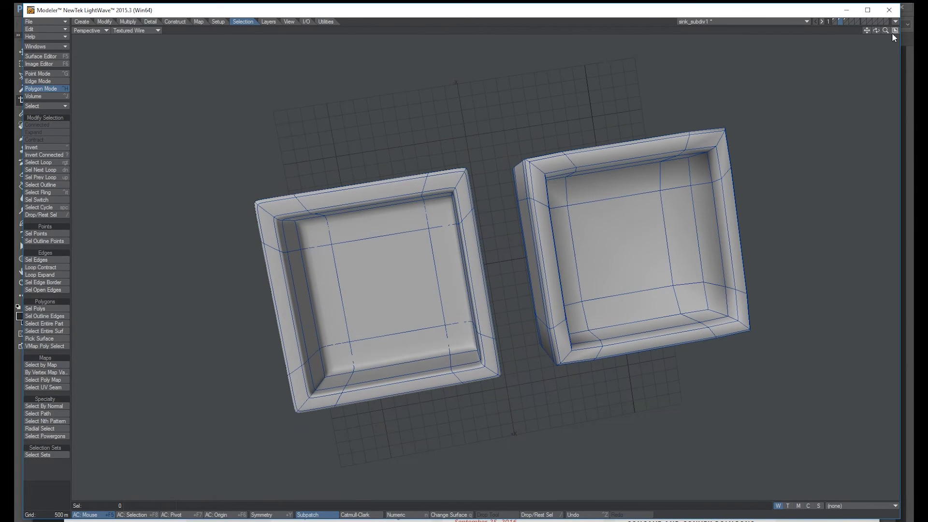
Step: Examine the edge loops at the boxes' adjacent corners and inside the right-hand box up close
left_click_drag(867, 31, 839, 3)
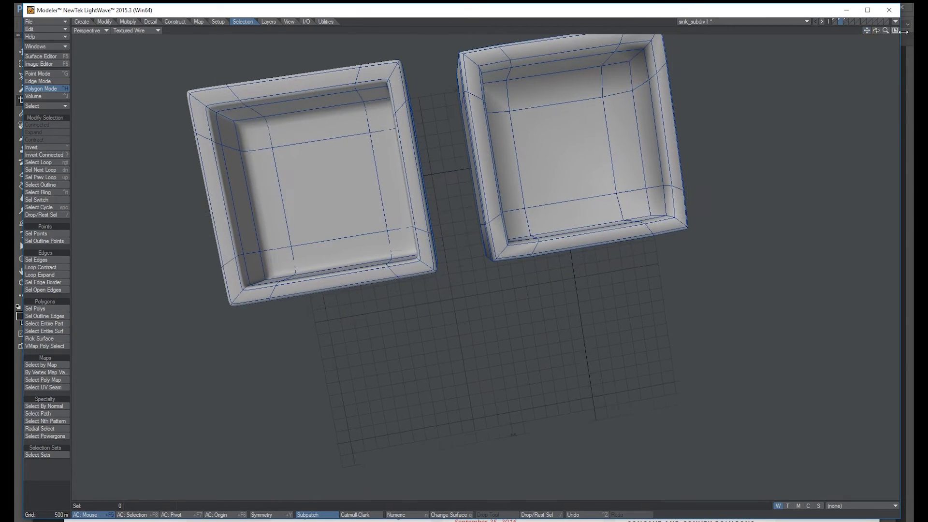
left_click_drag(885, 31, 919, 30)
left_click_drag(520, 158, 532, 156, "alt")
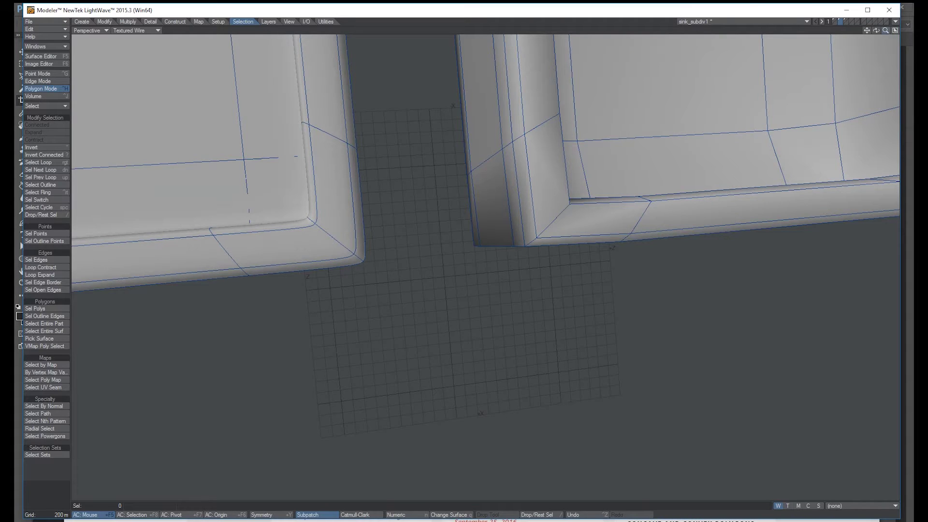
left_click_drag(885, 30, 908, 29)
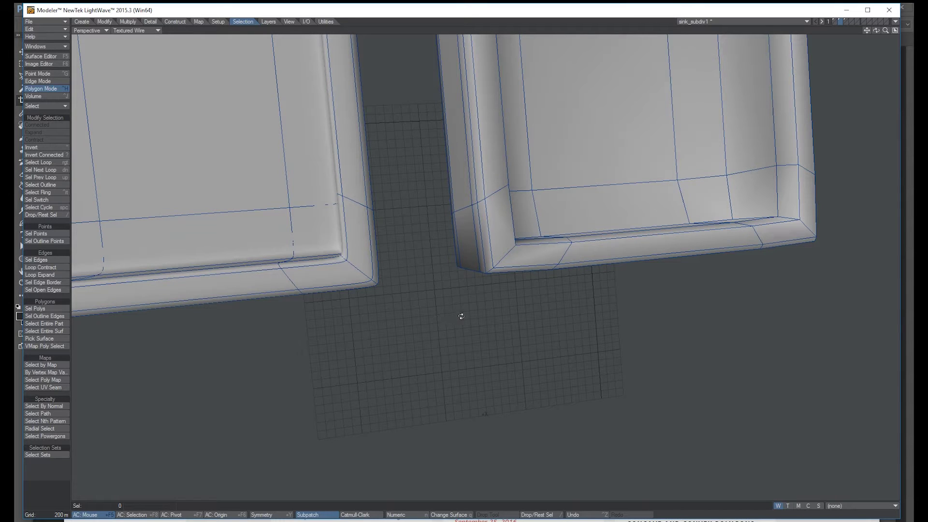
left_click_drag(461, 316, 459, 203, "alt")
left_click_drag(867, 30, 674, 139)
left_click_drag(257, 238, 310, 234, "alt")
left_click_drag(870, 30, 887, 30)
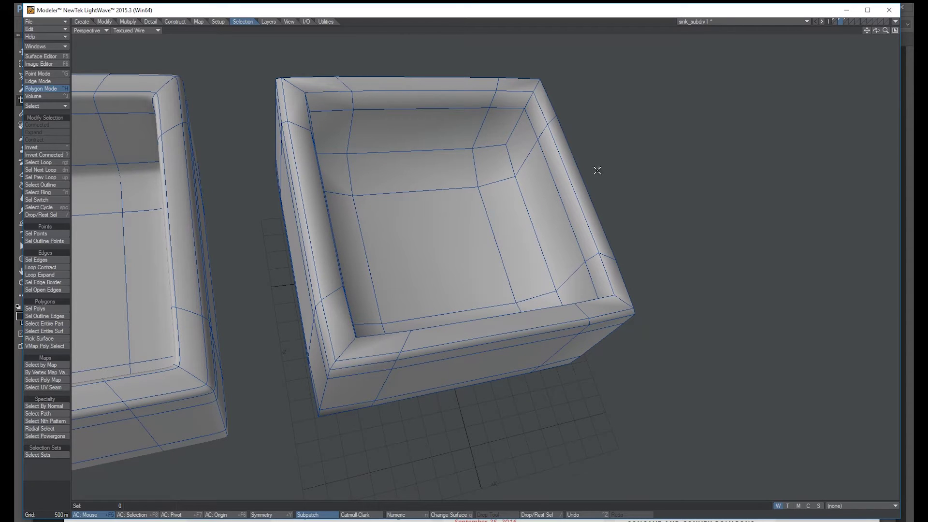
Step: Turn off smoothing for the BOX surface in the Surface Editor and inspect the faceted right-hand box in Texture shading
key("F5")
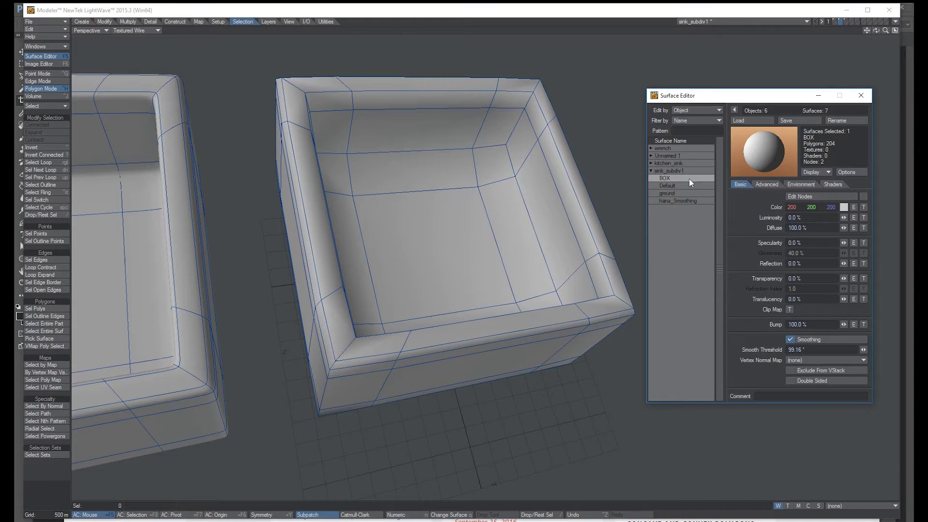
left_click(790, 340)
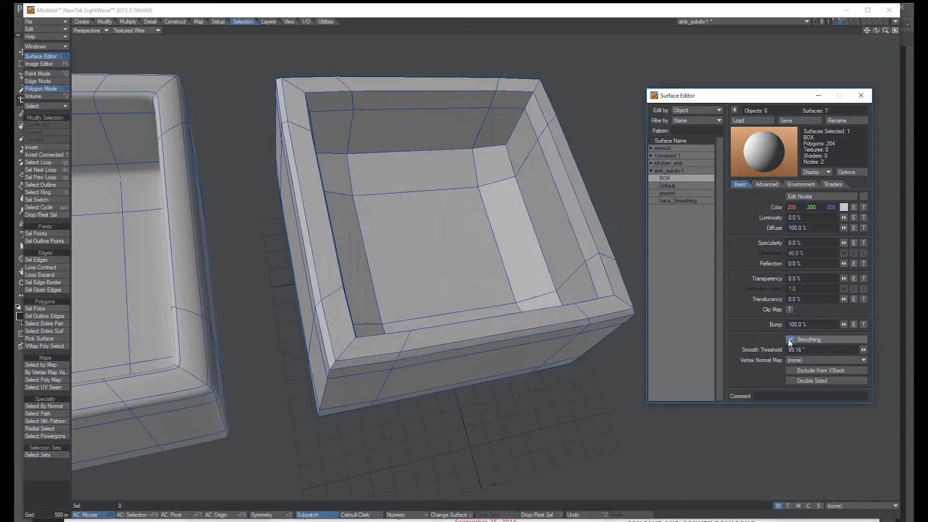
left_click_drag(564, 404, 473, 299, "alt")
left_click(121, 30)
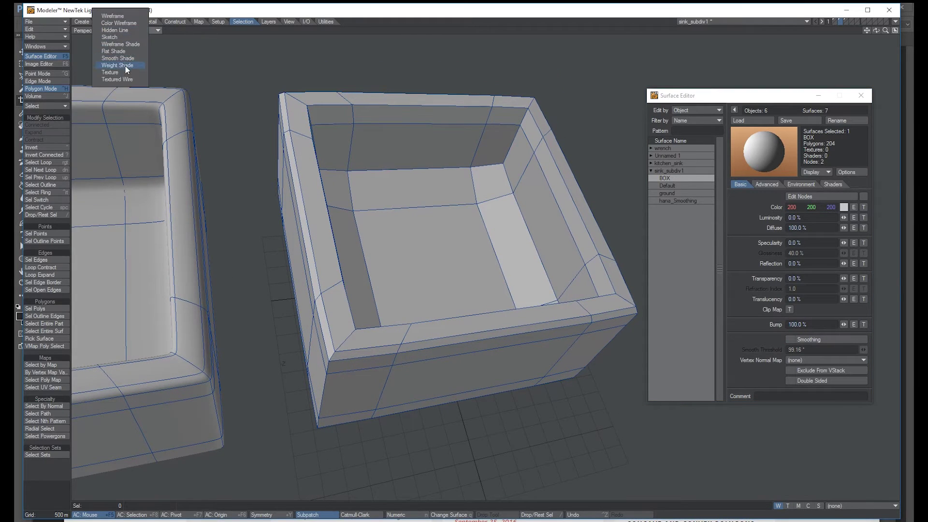
left_click(128, 76)
left_click_drag(366, 197, 386, 231, "alt")
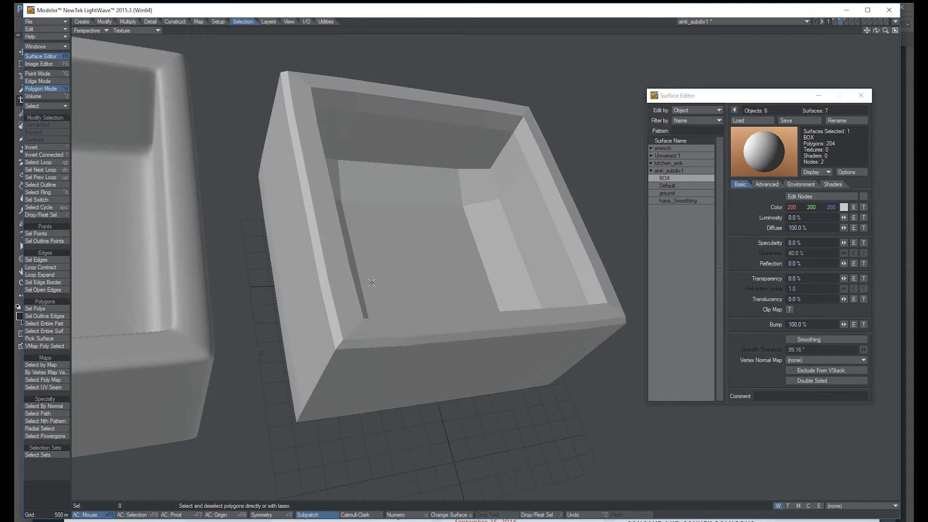
left_click_drag(436, 207, 442, 215, "alt")
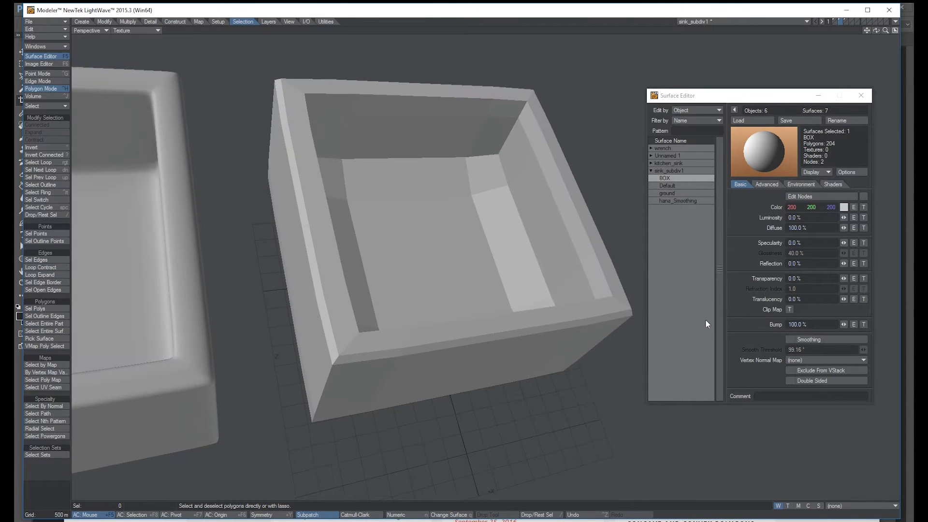
Step: Turn smoothing back on for the BOX surface and lower its smooth threshold to 47.91°
left_click(797, 338)
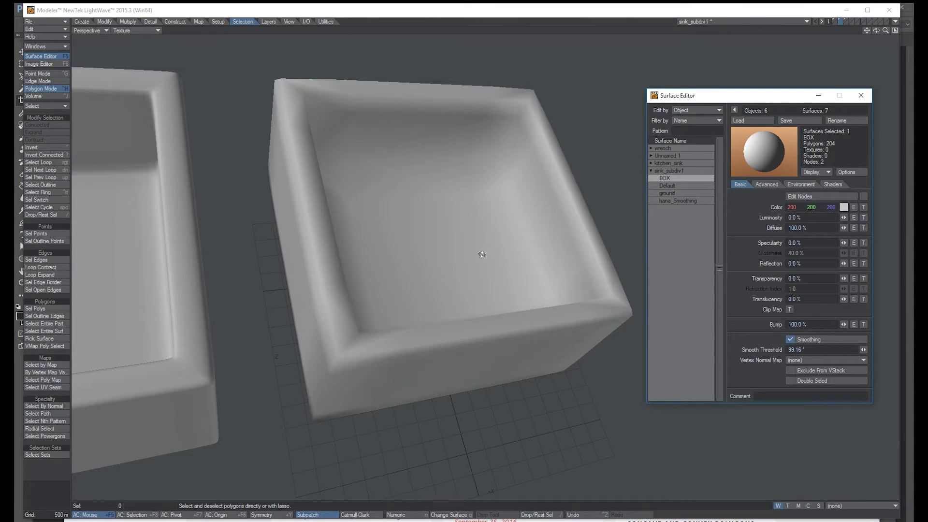
left_click_drag(482, 254, 566, 273, "alt")
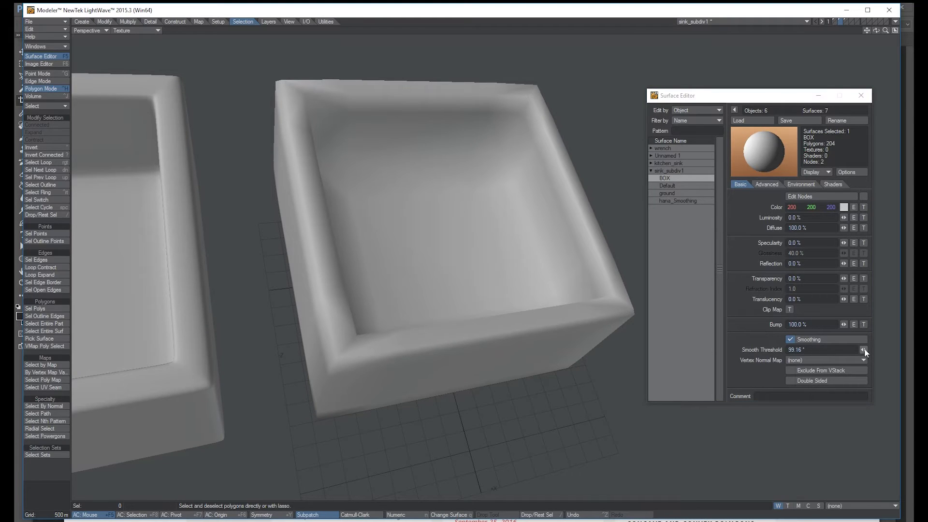
left_click_drag(864, 350, 858, 350)
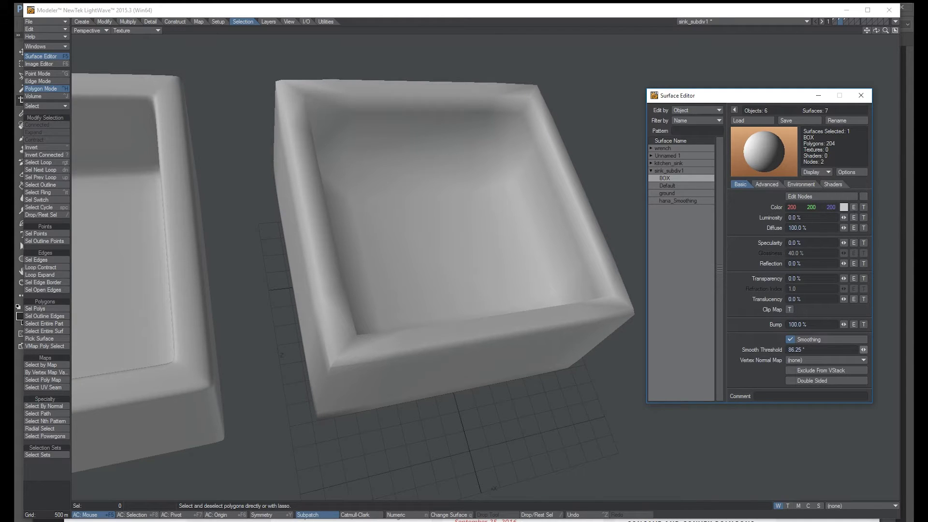
left_click_drag(863, 349, 853, 349)
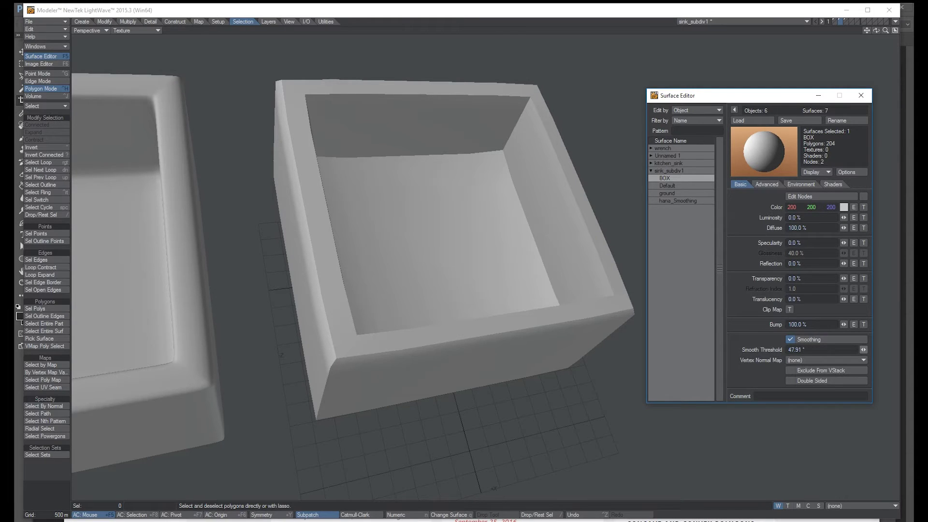
Step: Raise the BOX surface's smooth threshold to 94.05° and check the shading against the left-hand box
left_click_drag(853, 350, 865, 349)
left_click_drag(541, 415, 467, 397, "alt")
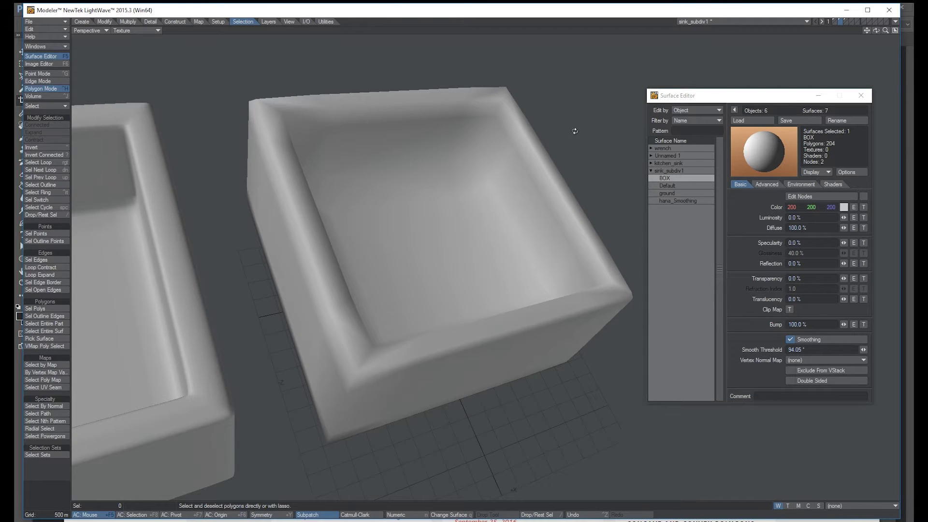
left_click_drag(619, 134, 790, 58, "alt")
left_click_drag(886, 30, 877, 38)
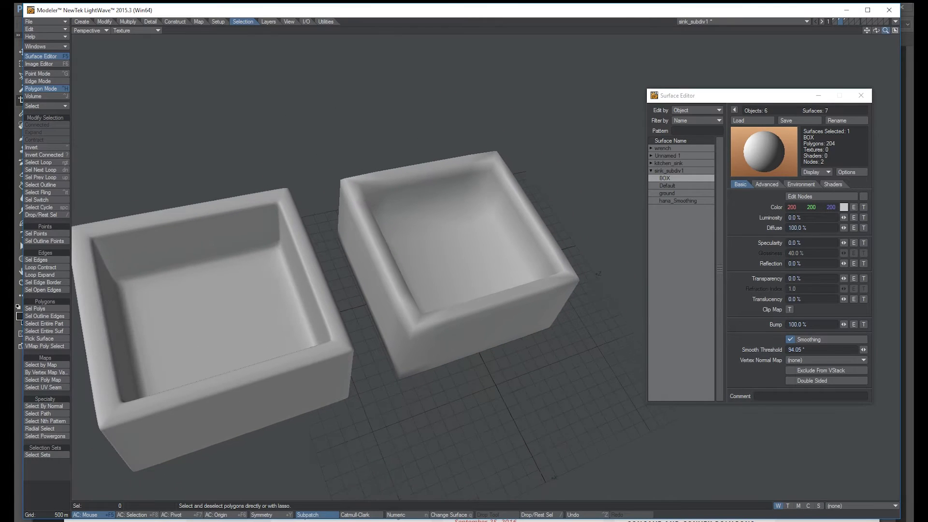
left_click_drag(566, 196, 540, 377, "alt")
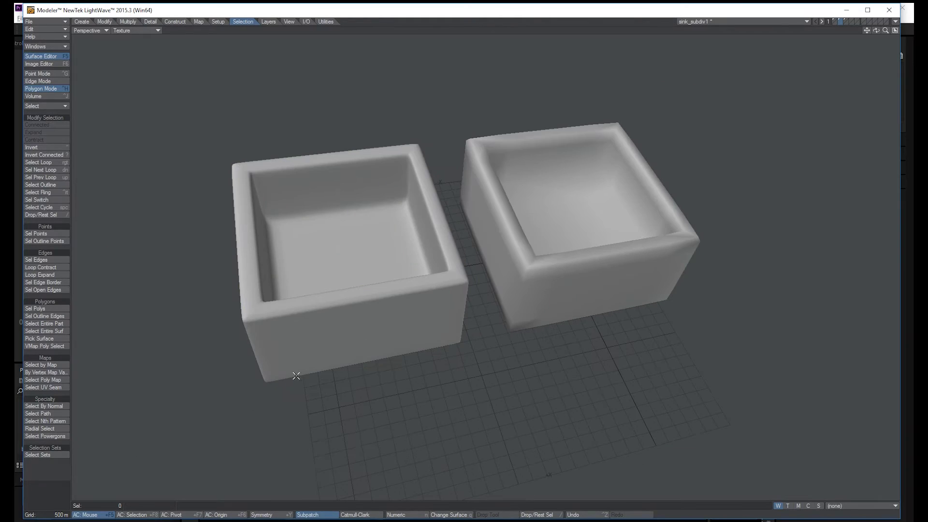
Step: Select all connected polygons of the left-hand box
left_click(392, 321)
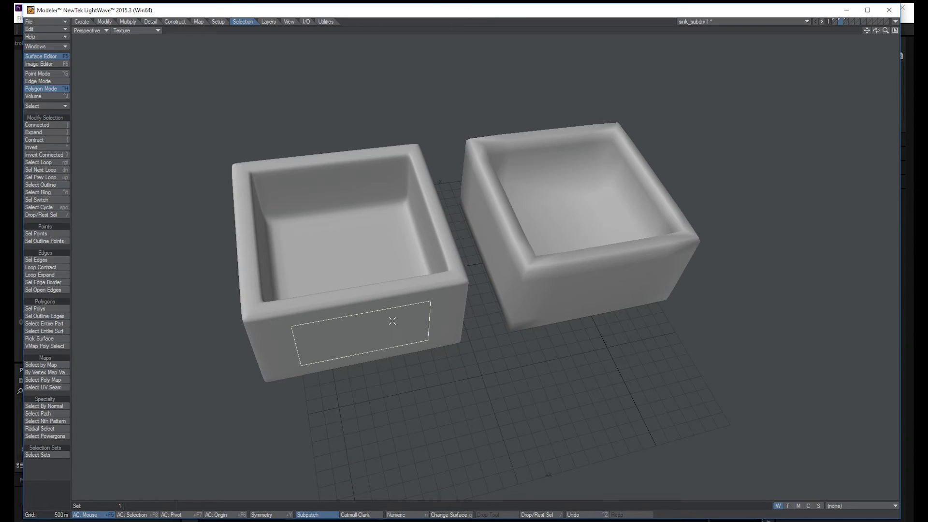
key("]")
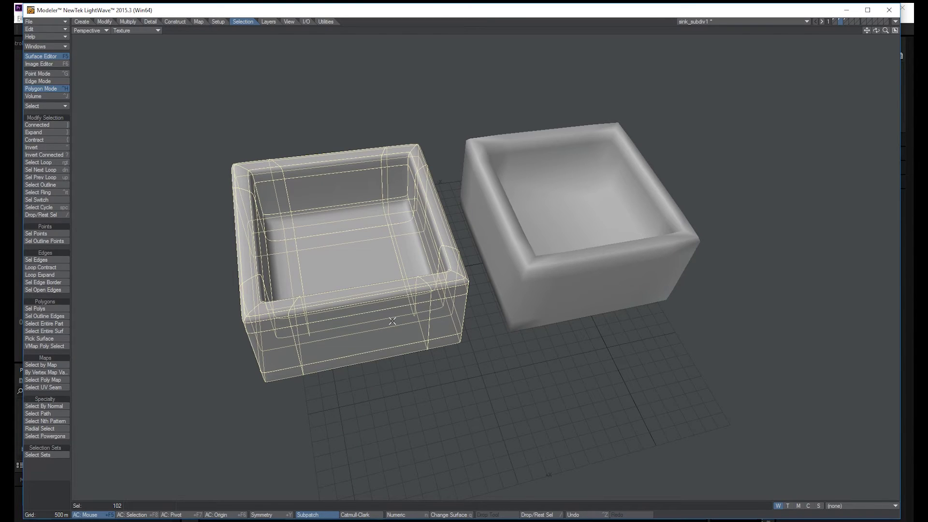
Step: Turn off subpatch subdivision on the selected left-hand box and clear the selection to see its unsubdivided cage
key("Tab")
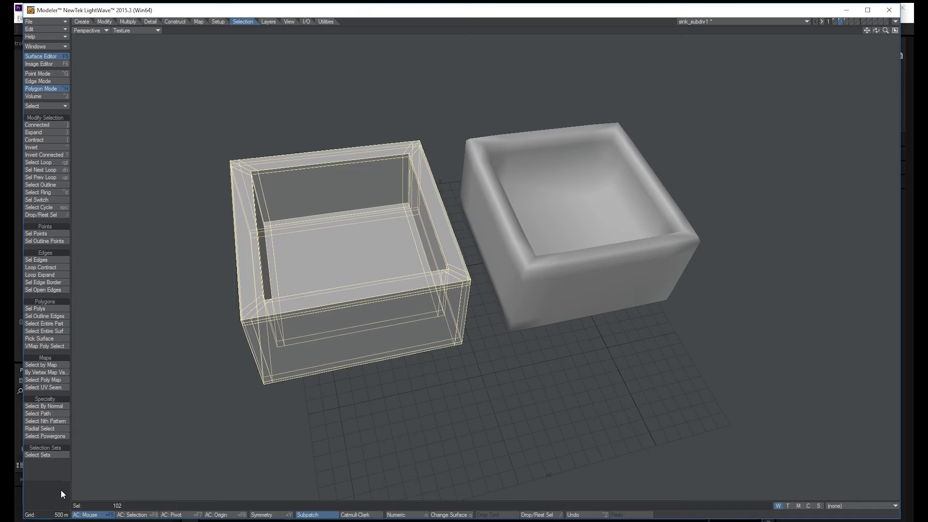
key("slash")
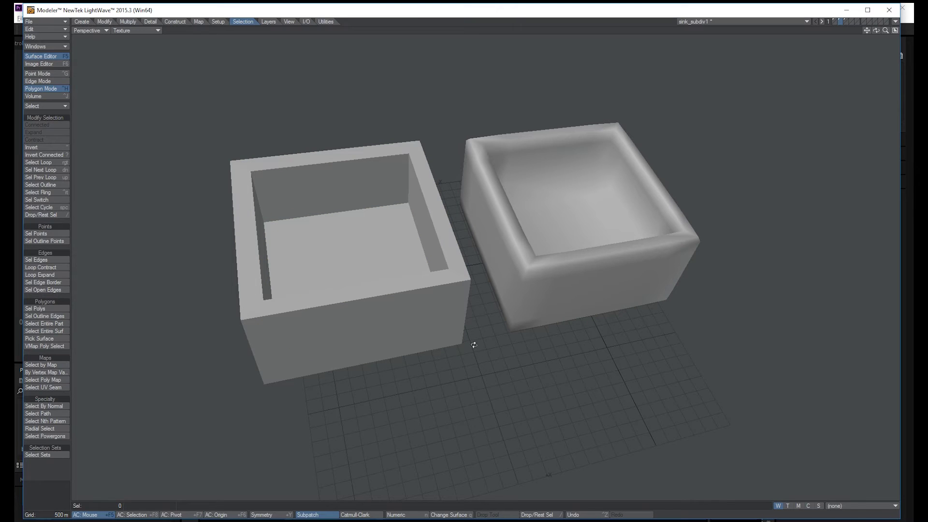
left_click_drag(473, 345, 491, 335, "alt")
Step: Set the perspective view to Textured Wire shading and compare the polygon layout of both boxes from several angles
left_click(133, 30)
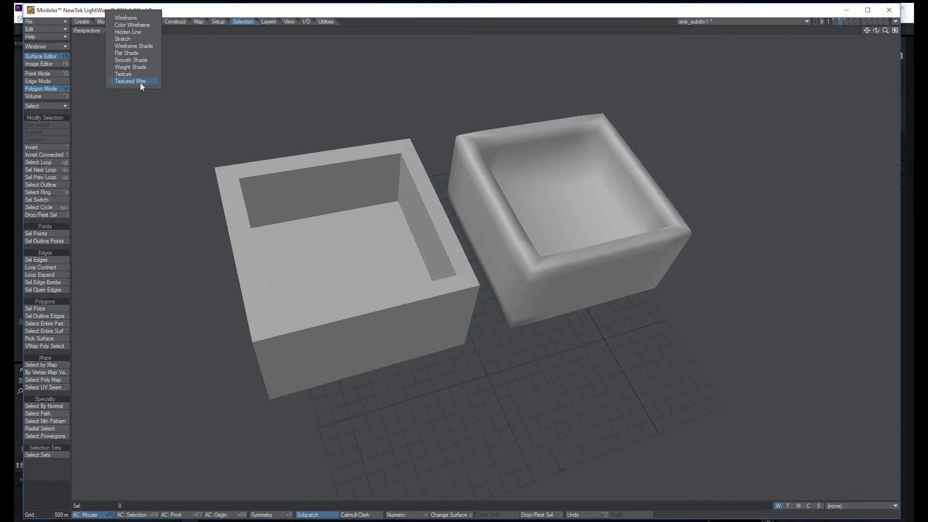
left_click(140, 82)
left_click_drag(573, 290, 596, 263, "alt")
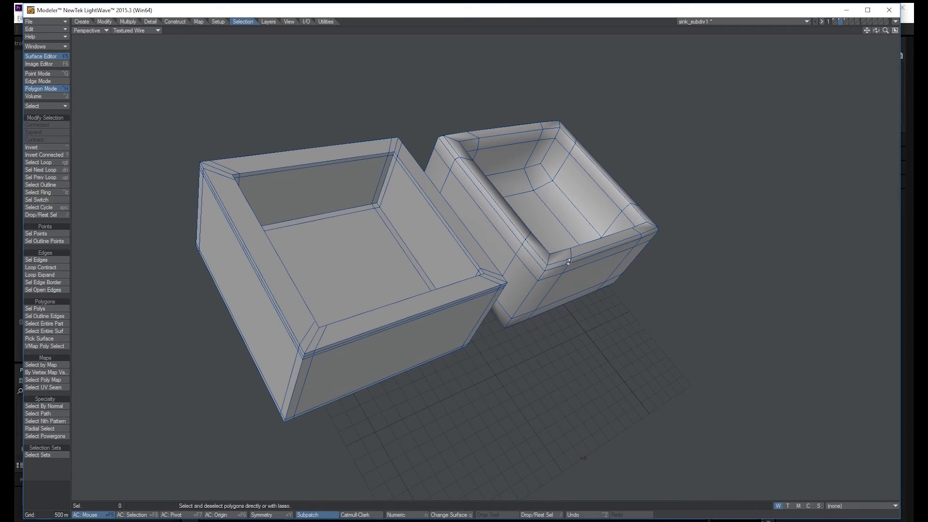
left_click_drag(641, 290, 562, 285, "alt")
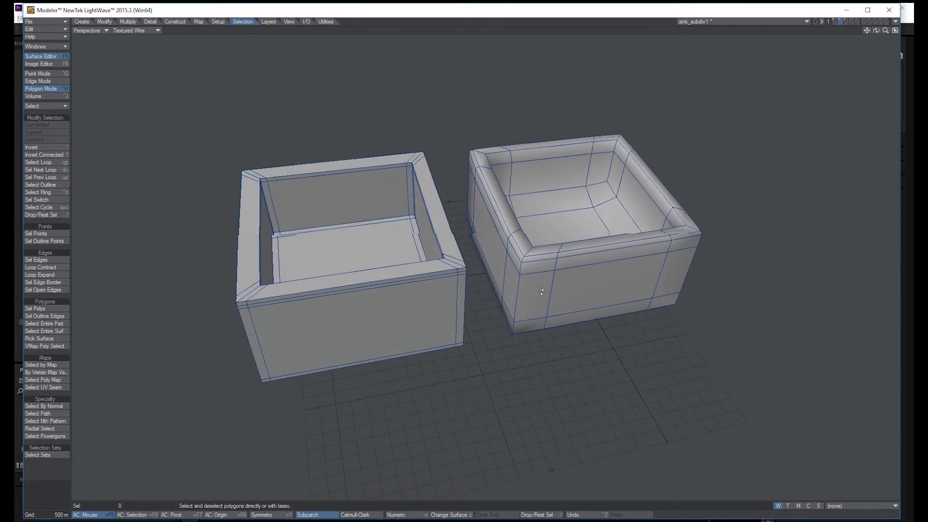
left_click_drag(542, 292, 368, 309, "alt")
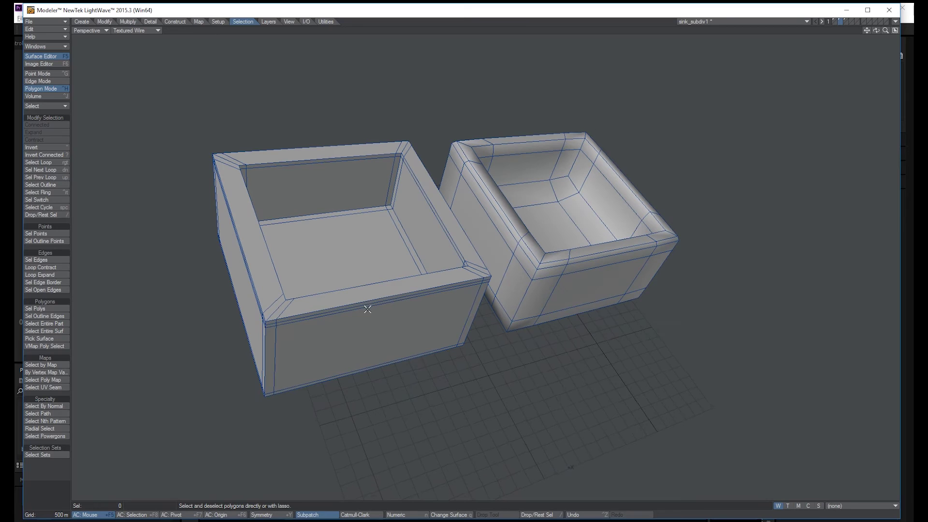
Step: Turn subpatch subdivision back on for all connected polygons of the left-hand box, then deselect them and compare both boxes' rounded edges
left_click(364, 309)
key("bracketright")
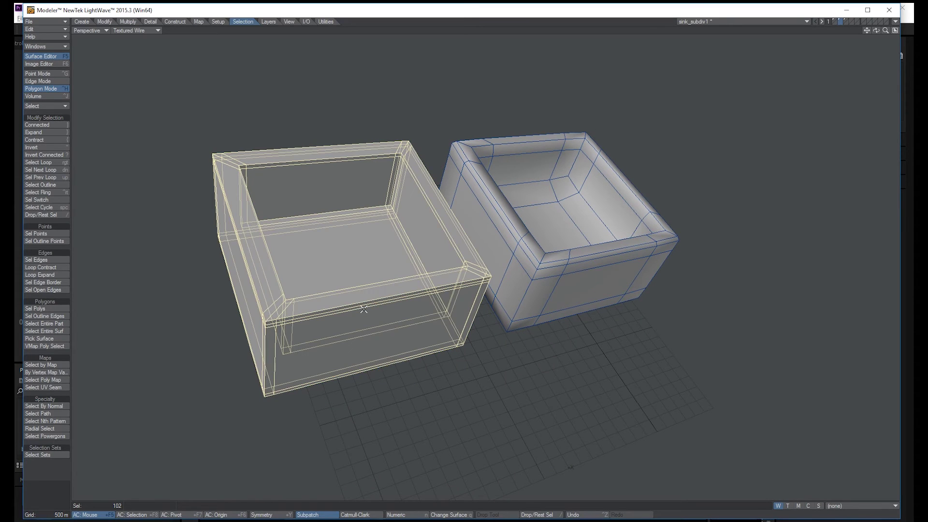
key("Tab")
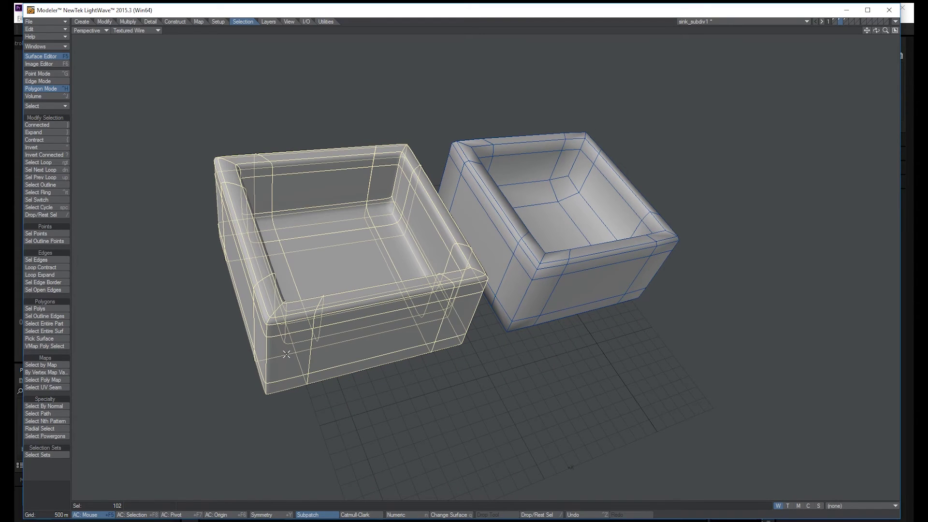
left_click(59, 486)
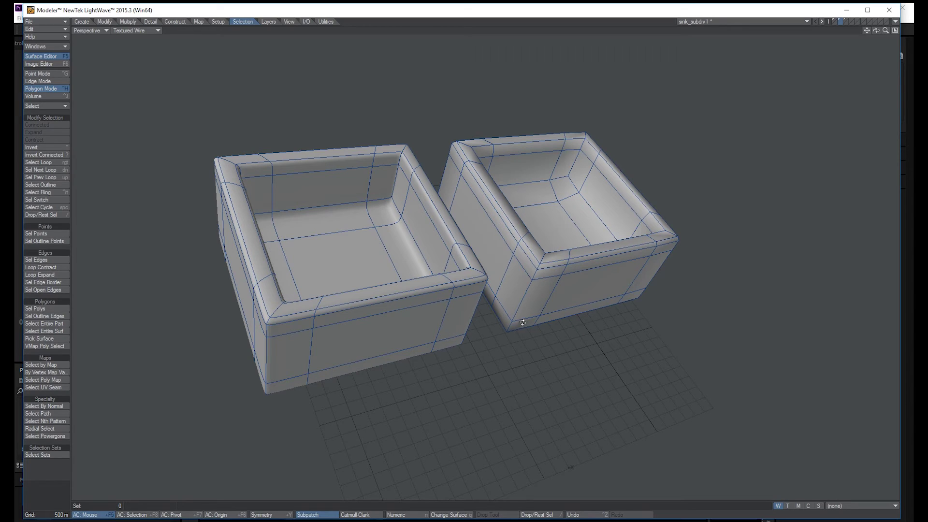
left_click_drag(524, 323, 548, 280, "alt")
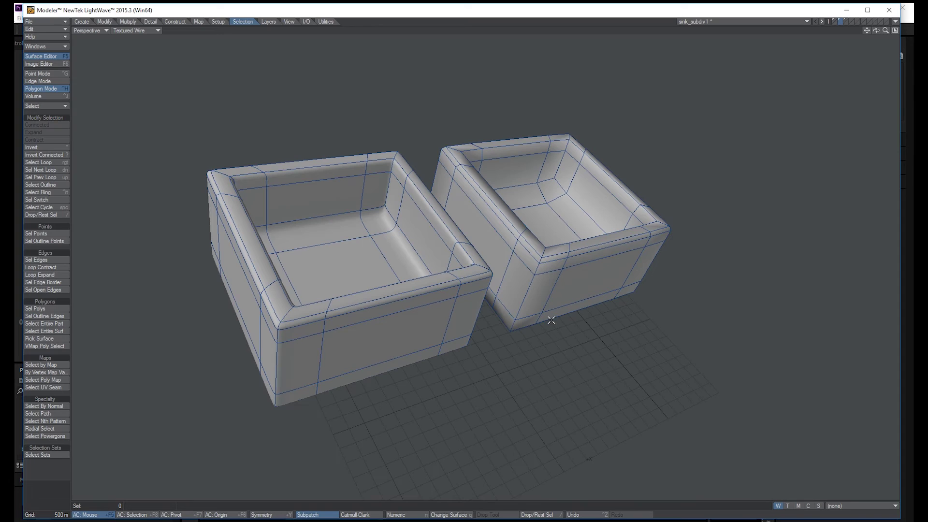
left_click_drag(552, 322, 438, 307, "alt")
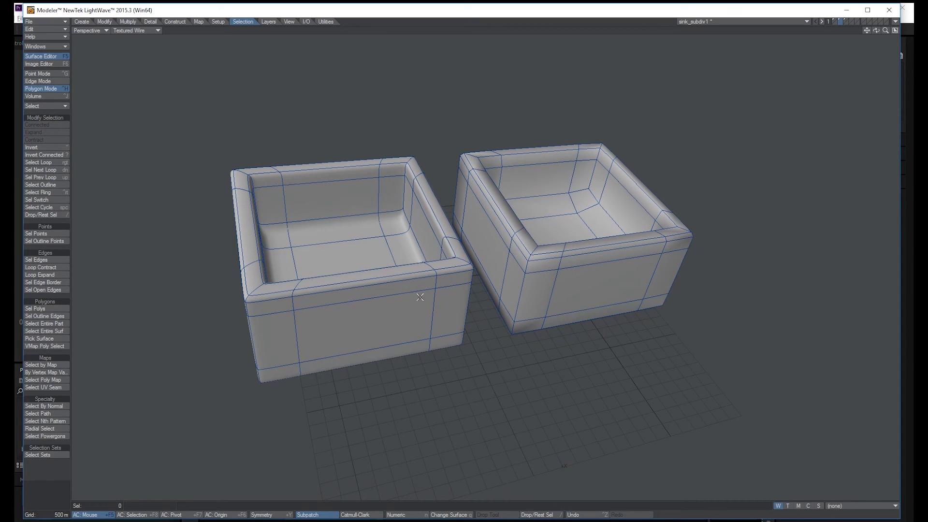
Step: Freeze the whole left-hand subpatch box into real polygons, deselect it and inspect its dense mesh beside the right-hand box
left_click(406, 289)
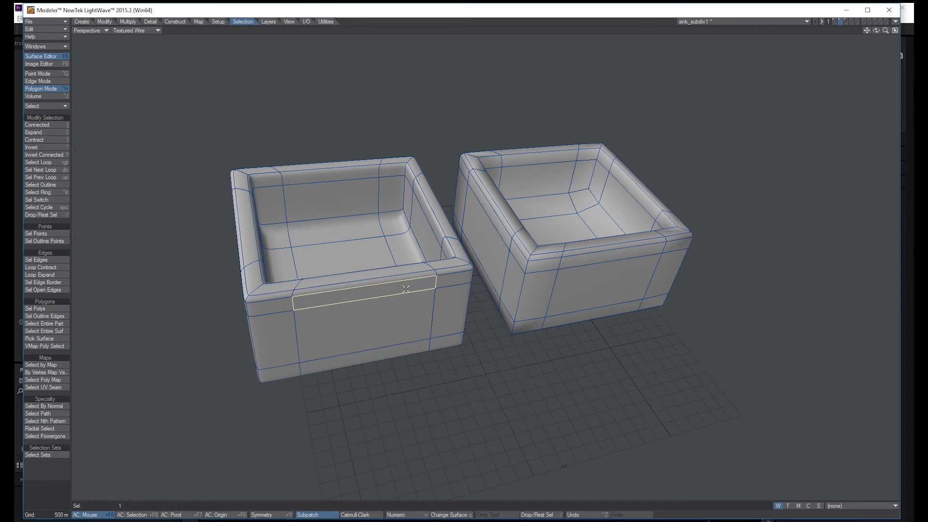
key("]")
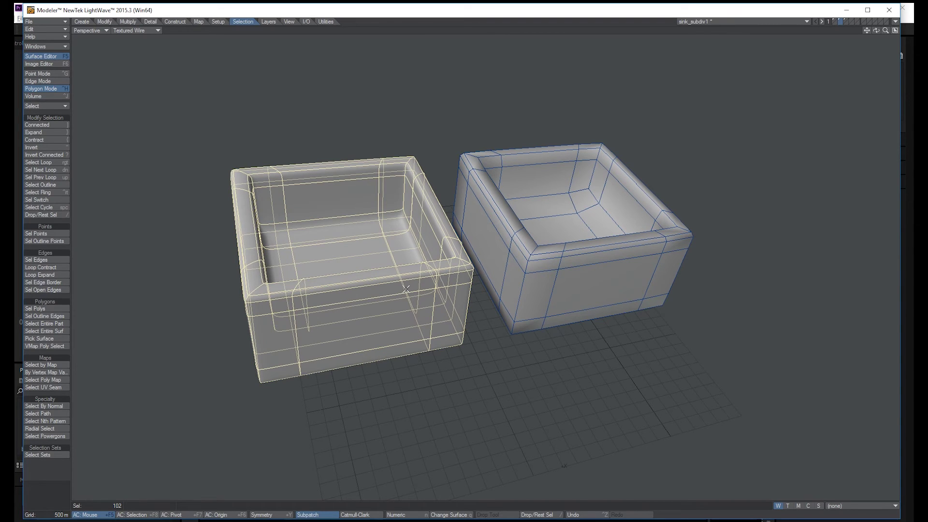
key("ctrl+d")
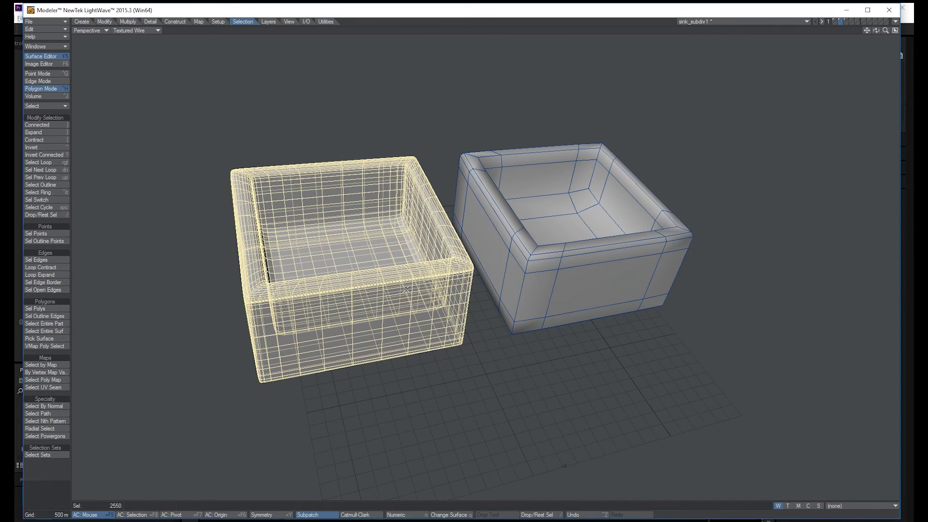
left_click(47, 501)
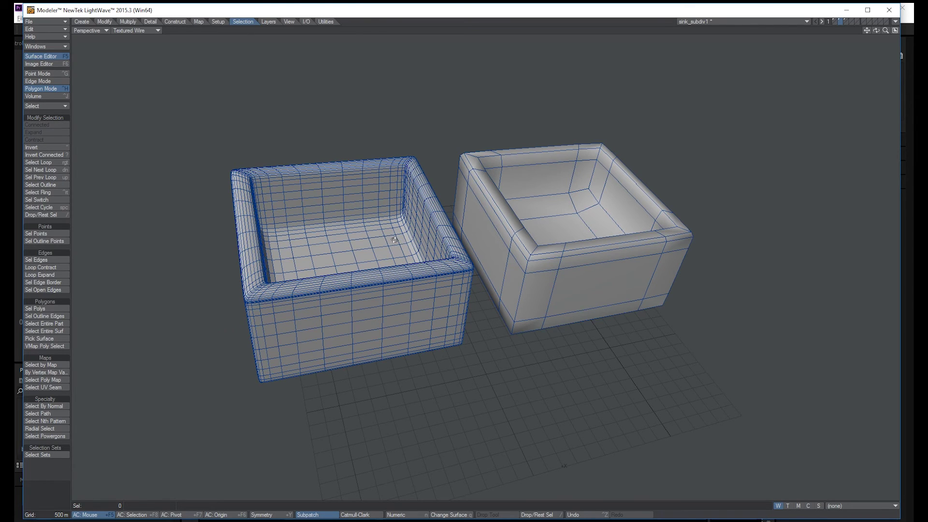
left_click_drag(400, 245, 547, 258, "alt")
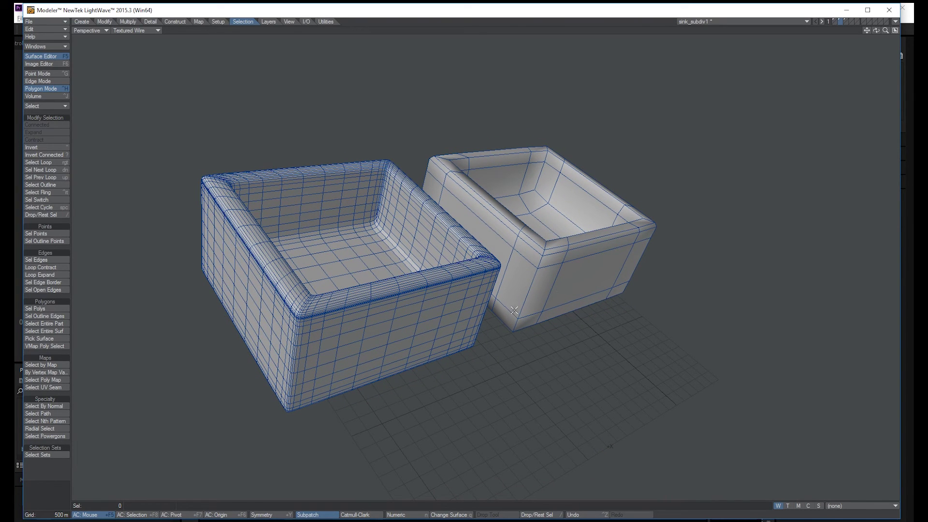
left_click_drag(642, 315, 589, 308, "alt")
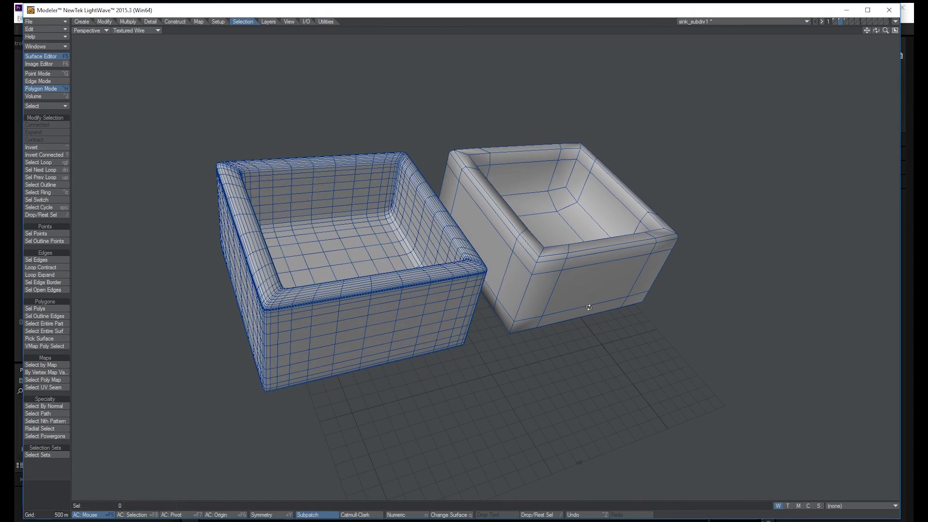
Step: Undo the freezing of the left-hand box, clear the selection and view both subpatch boxes from above
key("ctrl+z")
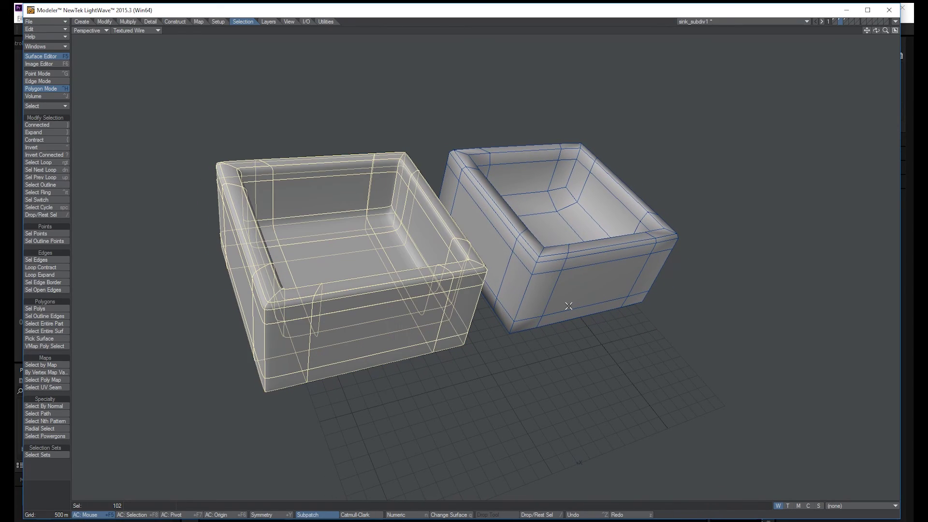
left_click(54, 492)
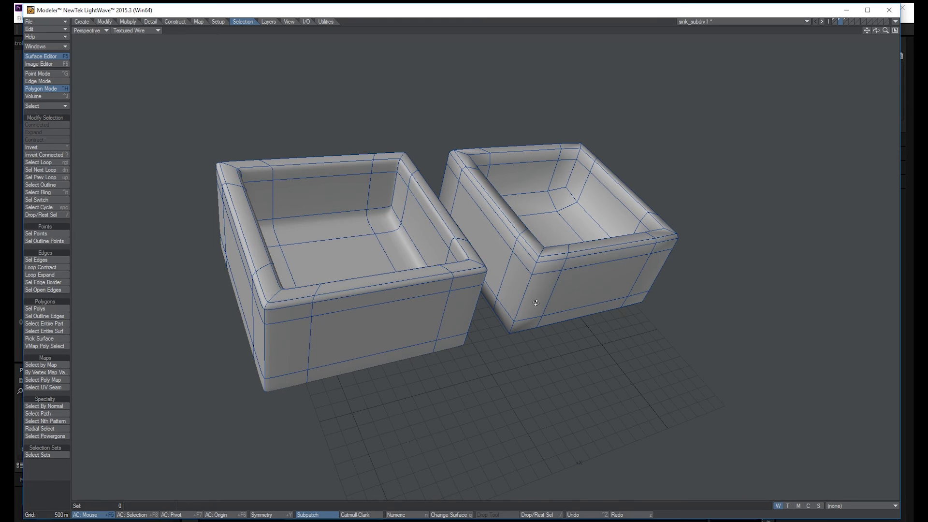
left_click_drag(535, 302, 531, 338, "alt")
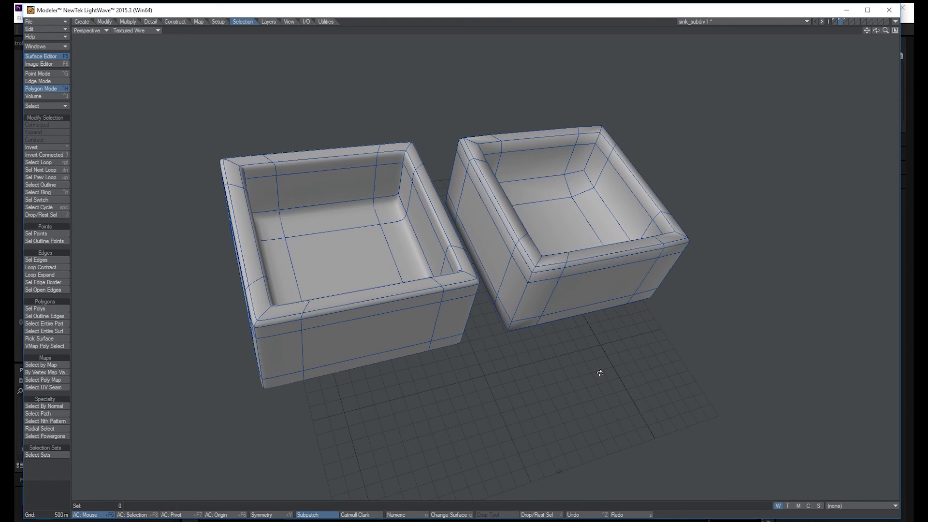
left_click_drag(600, 368, 594, 358, "alt")
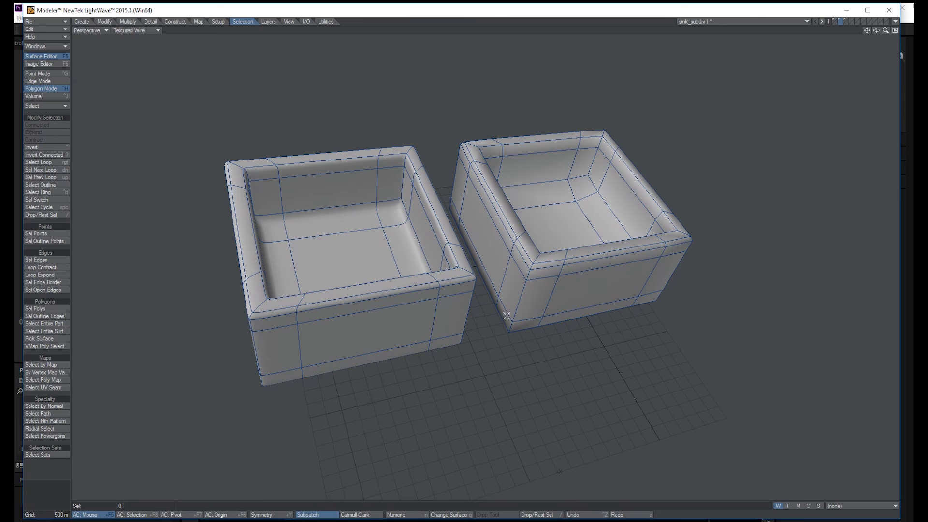